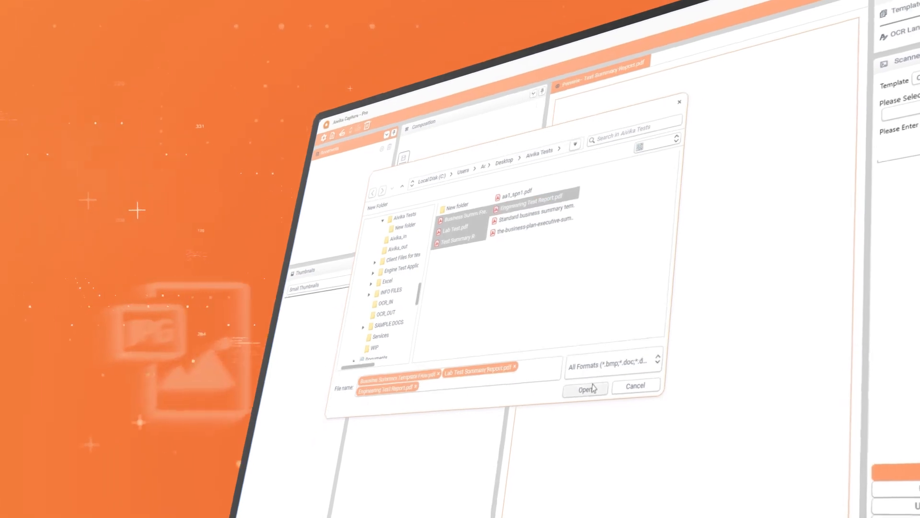
left_click(556, 397)
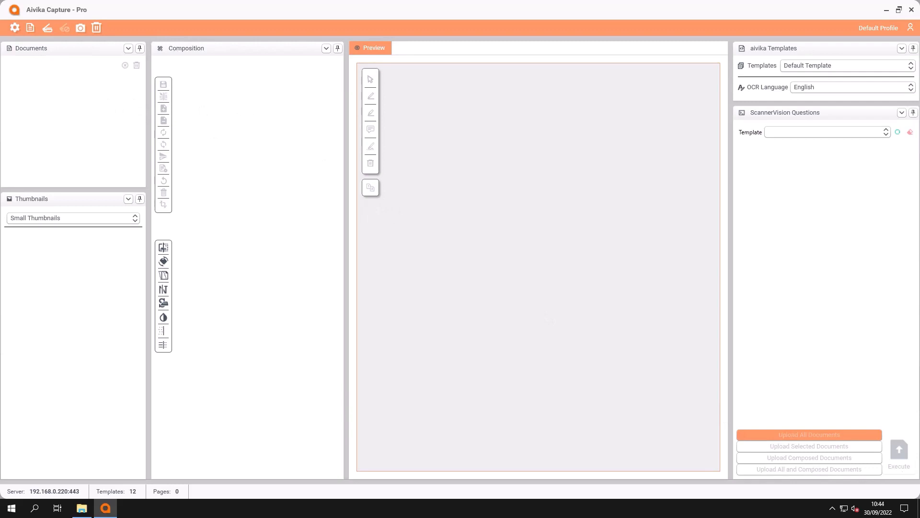
Switch the workspace layout to the No sidebar profile.
left_click(910, 27)
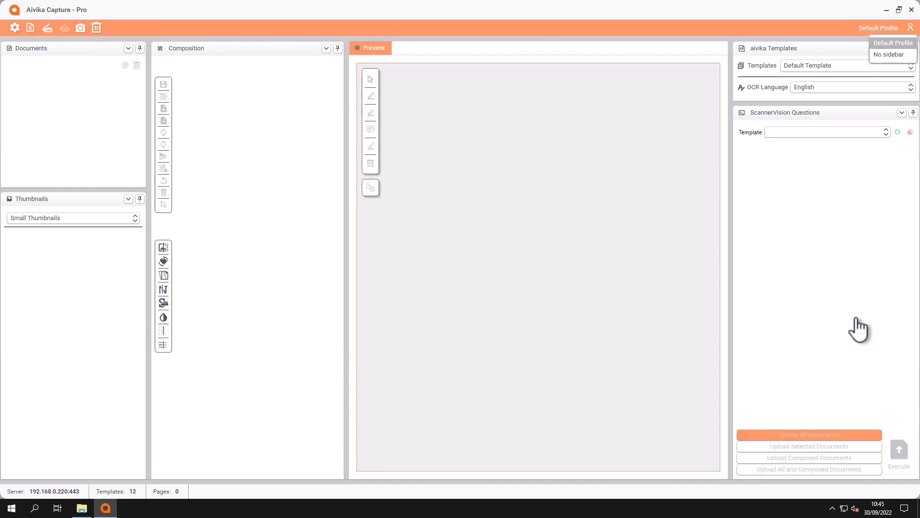
left_click(892, 55)
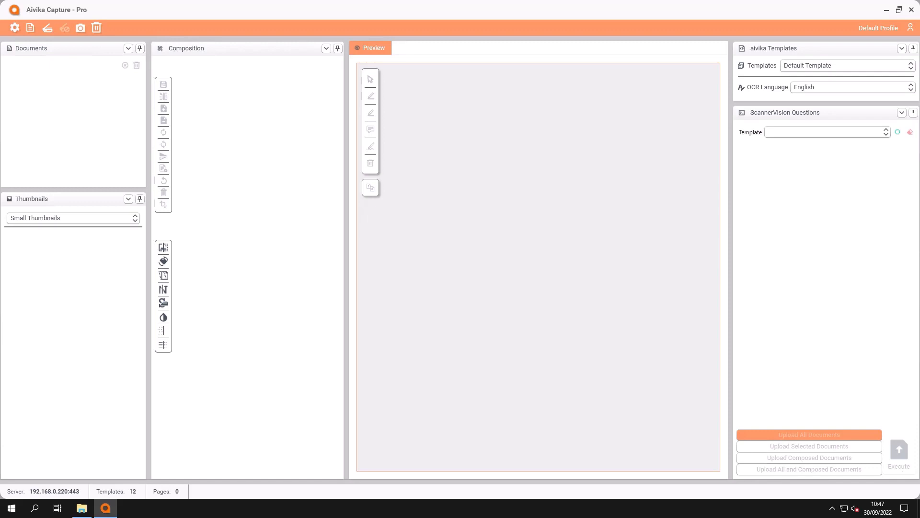
Import the files 1.pdf to 15.pdf from the Sample Invoices folder into the document list.
left_click(30, 28)
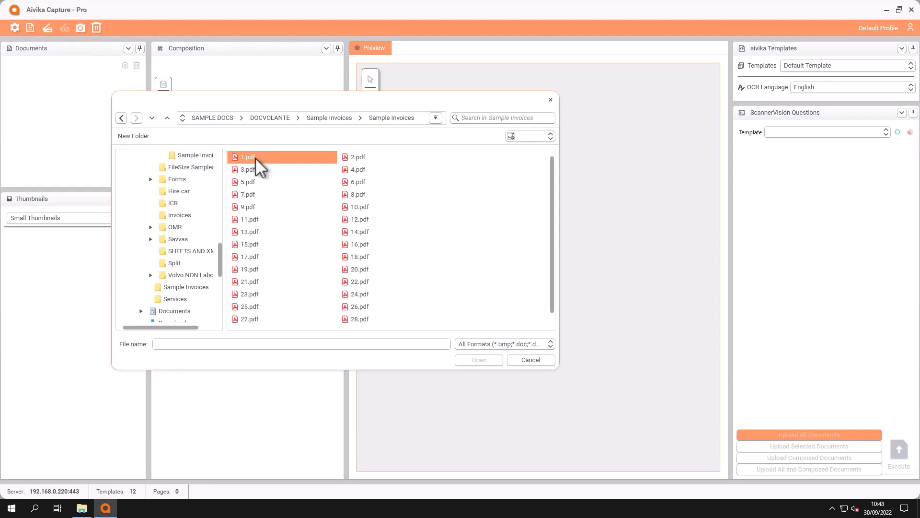
left_click(243, 160)
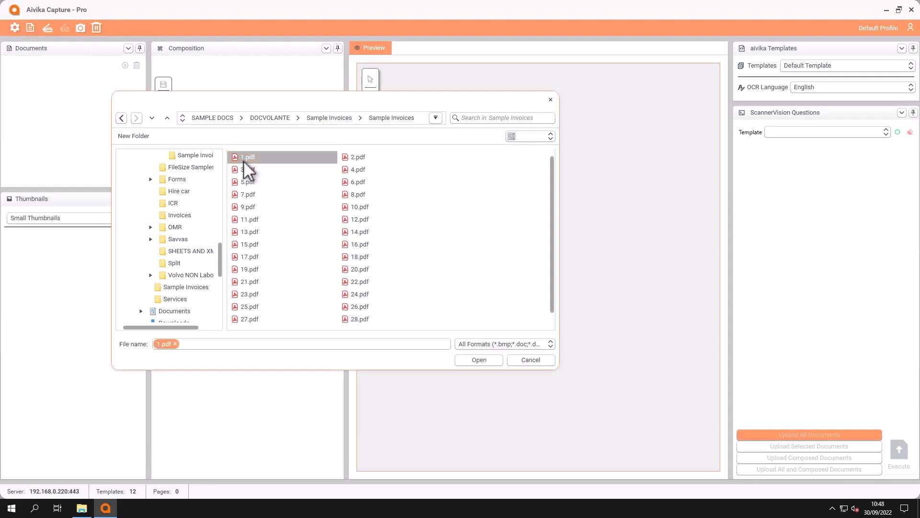
left_click(257, 243, "shift")
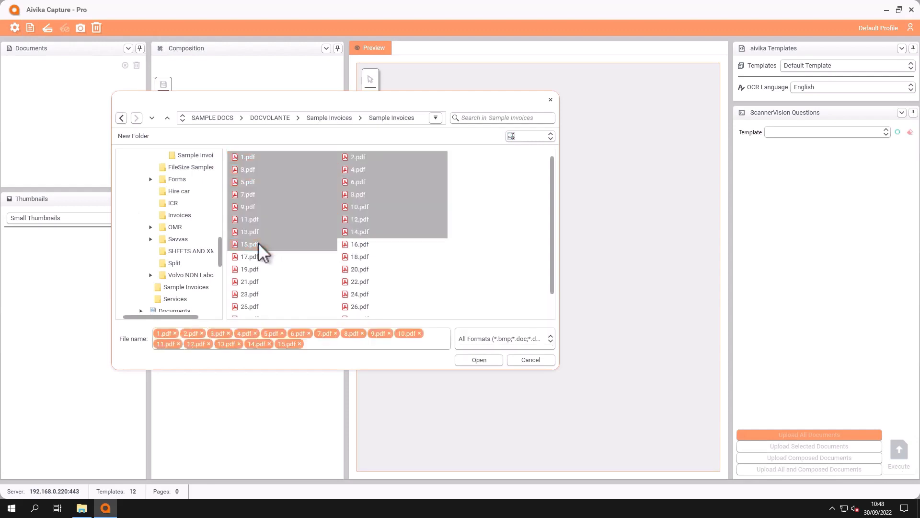
left_click(474, 357)
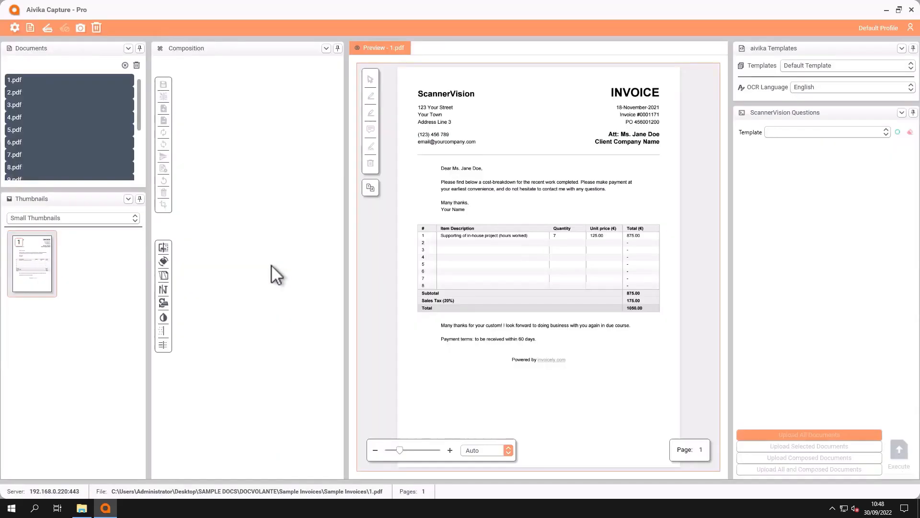
Add the page of 7.pdf and after it the page of 4.pdf to the composition.
left_click(115, 117)
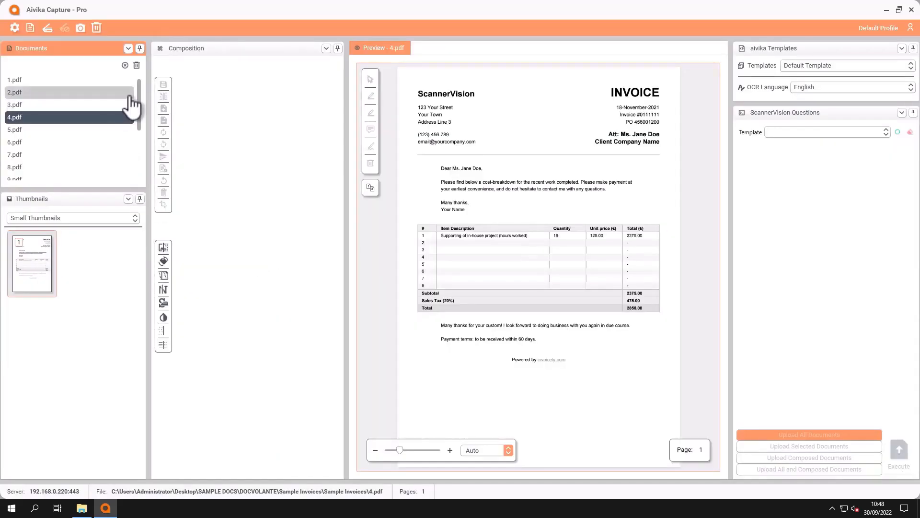
mouse_move(137, 90)
left_mouse_down()
mouse_move(137, 152)
mouse_move(134, 87)
left_mouse_up()
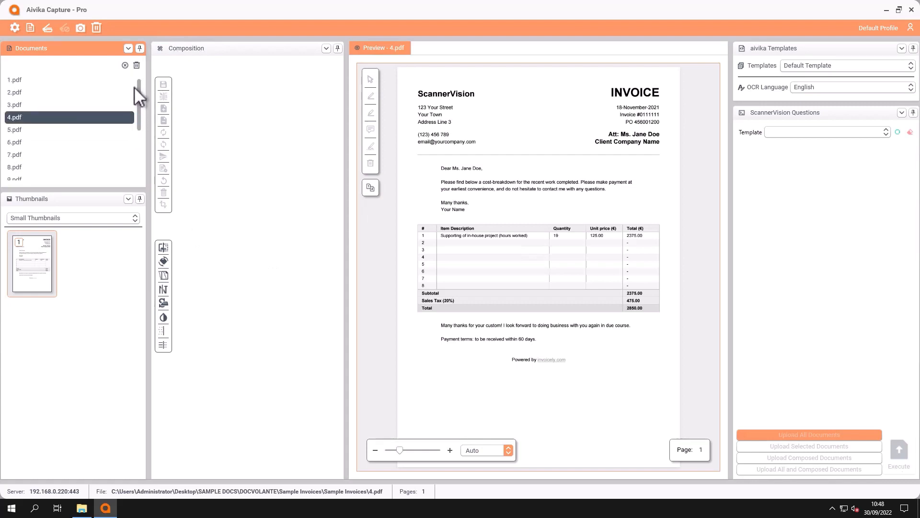
left_click(29, 154)
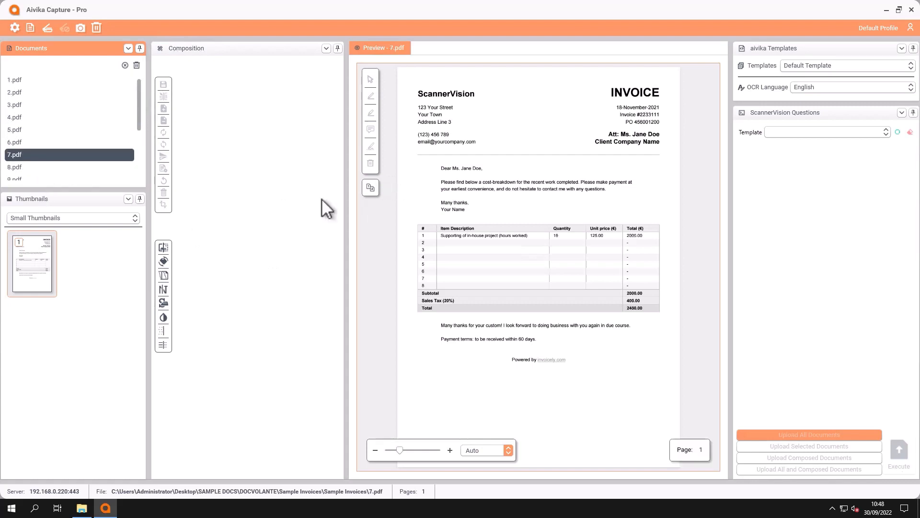
left_click_drag(24, 259, 254, 120)
left_click(17, 118)
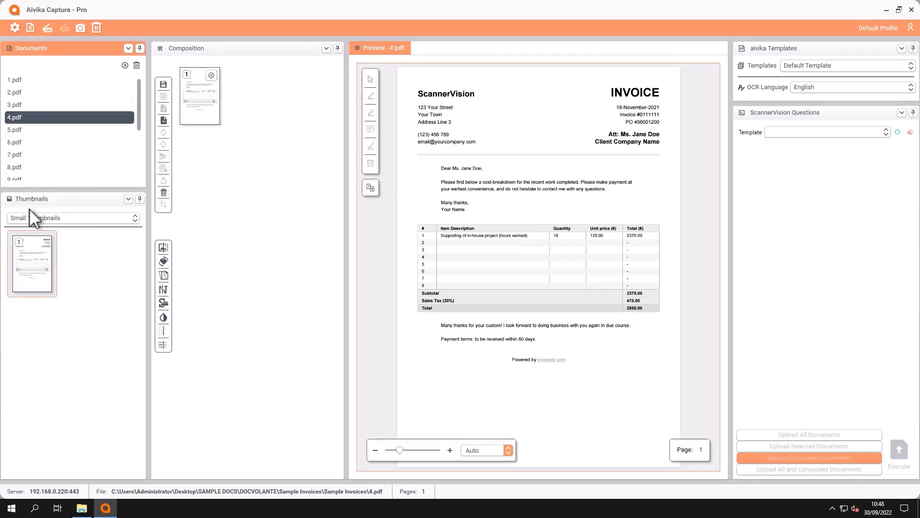
left_click_drag(29, 250, 230, 167)
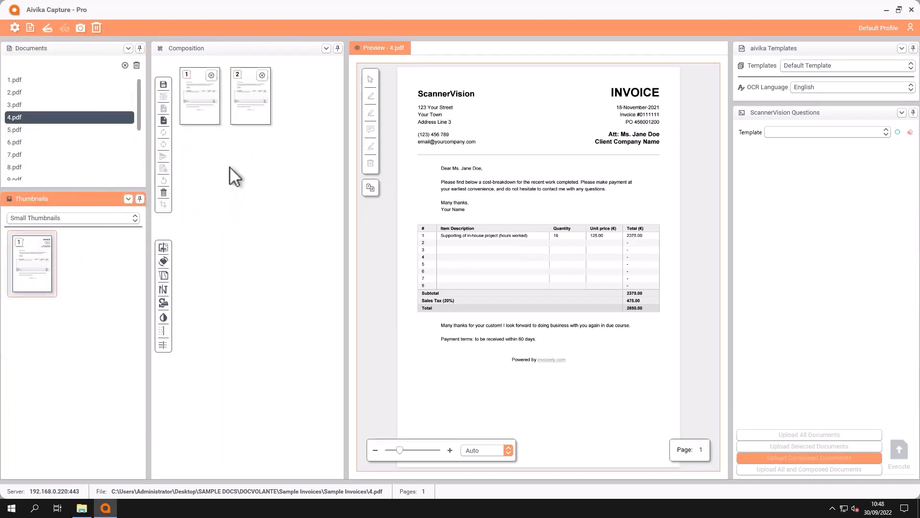
Add the page of 1.pdf as the third page of the composition and preview the first composed page.
left_click(197, 109)
left_click(251, 112)
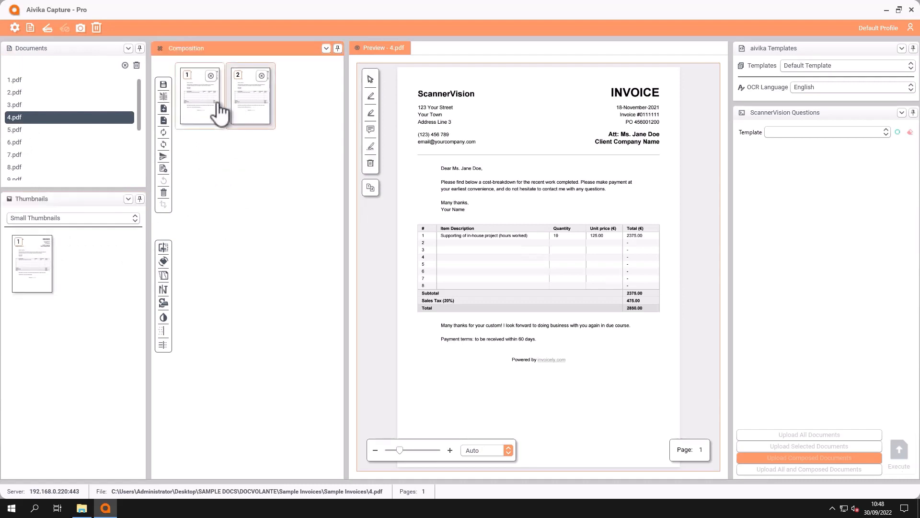
left_click(16, 80)
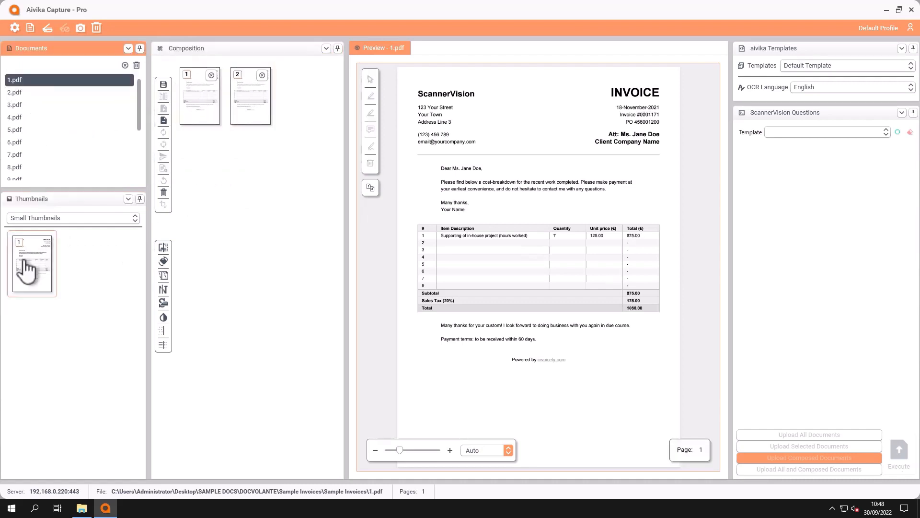
left_click_drag(28, 263, 211, 179)
left_click(205, 113)
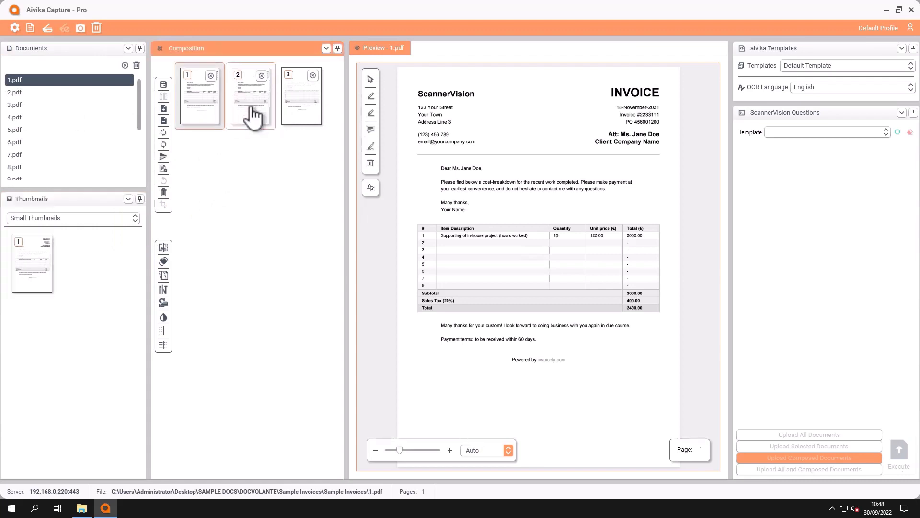
Set the page thumbnails to Large Thumbnails.
left_click(132, 218)
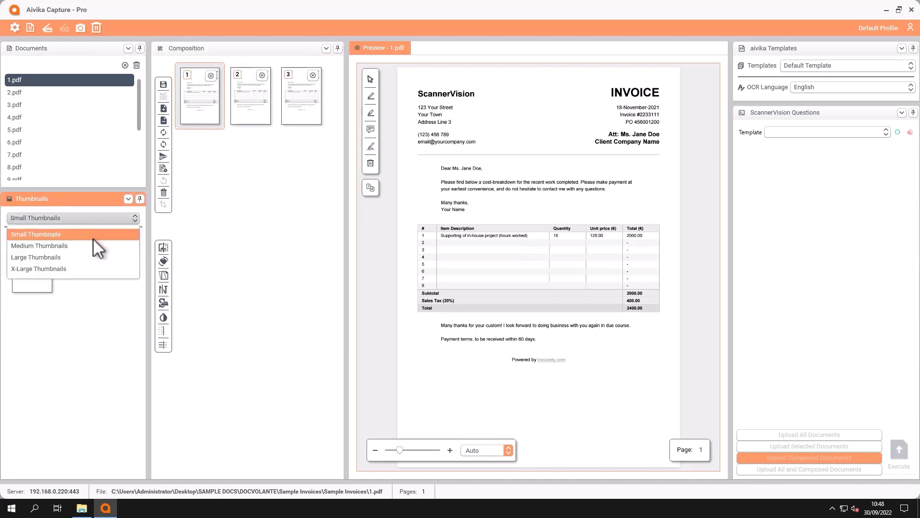
left_click(48, 256)
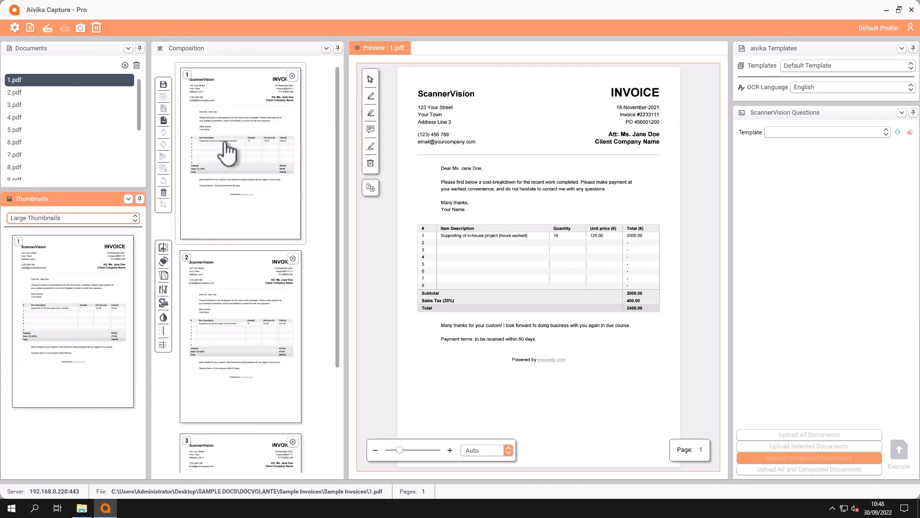
Rotate the first composed page by 180 degrees and back, and toggle the half-filled drop image option on and off.
left_click(252, 143)
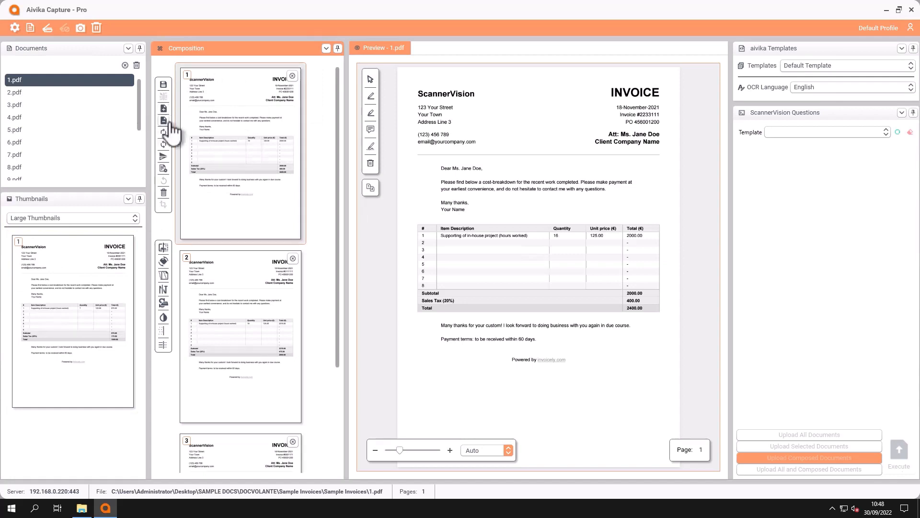
left_click(164, 157)
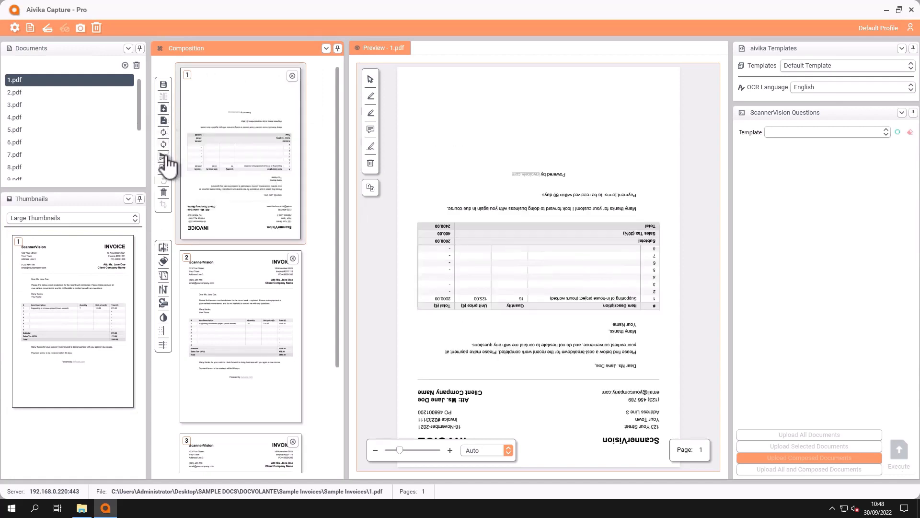
left_click(164, 156)
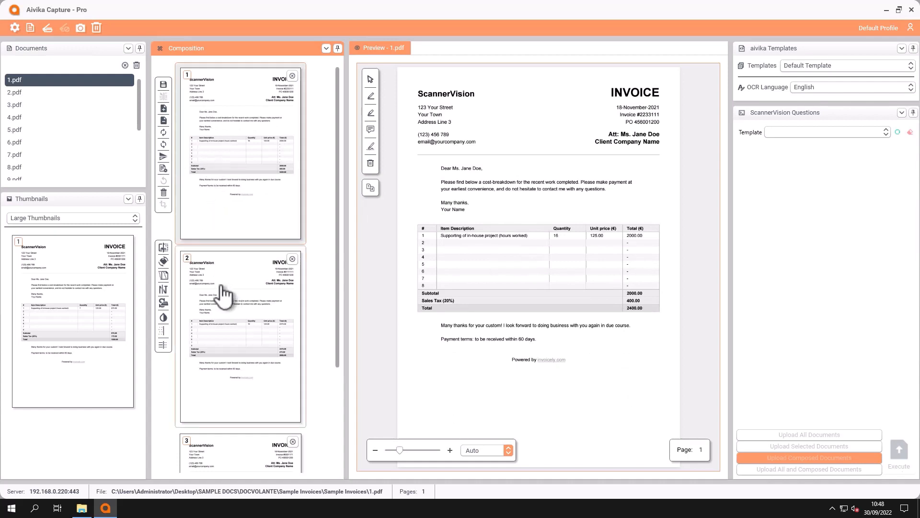
left_click(163, 318)
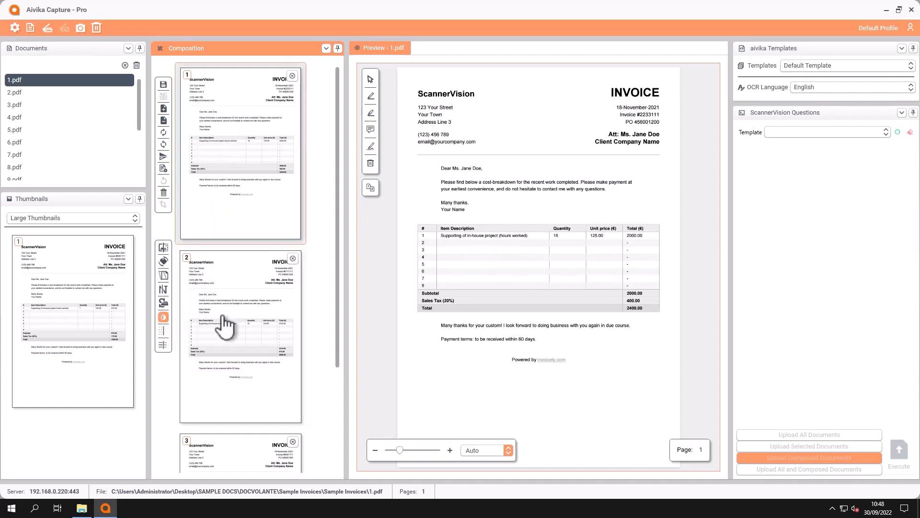
left_click(164, 318)
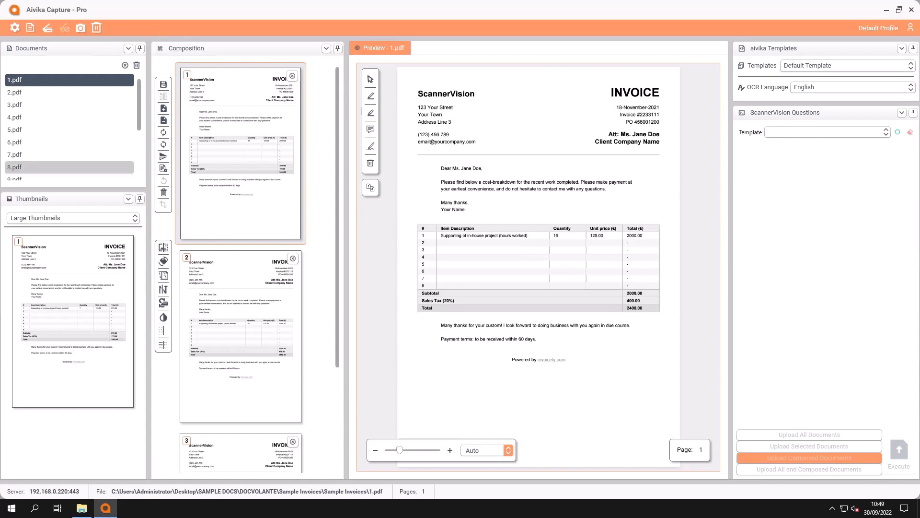
Redact the invoice title, date and recipient block with a black box and highlight the ScannerVision heading in yellow.
left_click(370, 95)
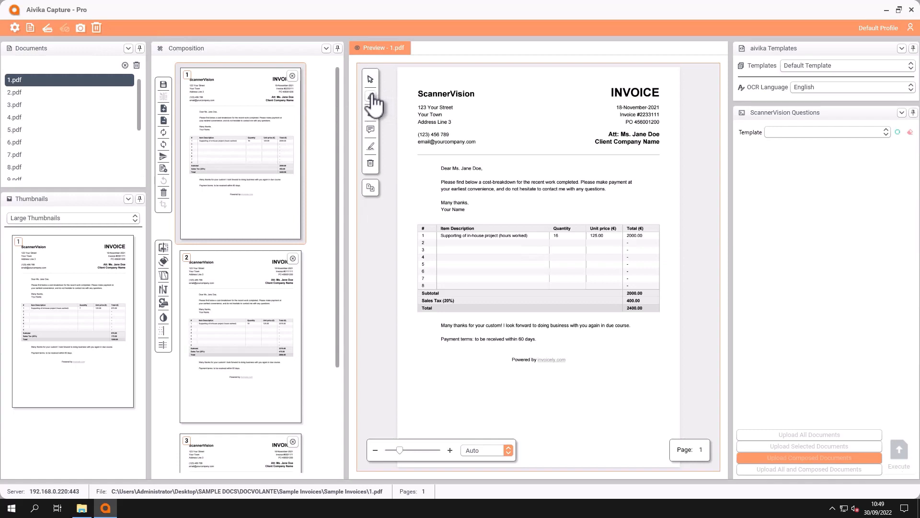
left_click_drag(577, 83, 673, 152)
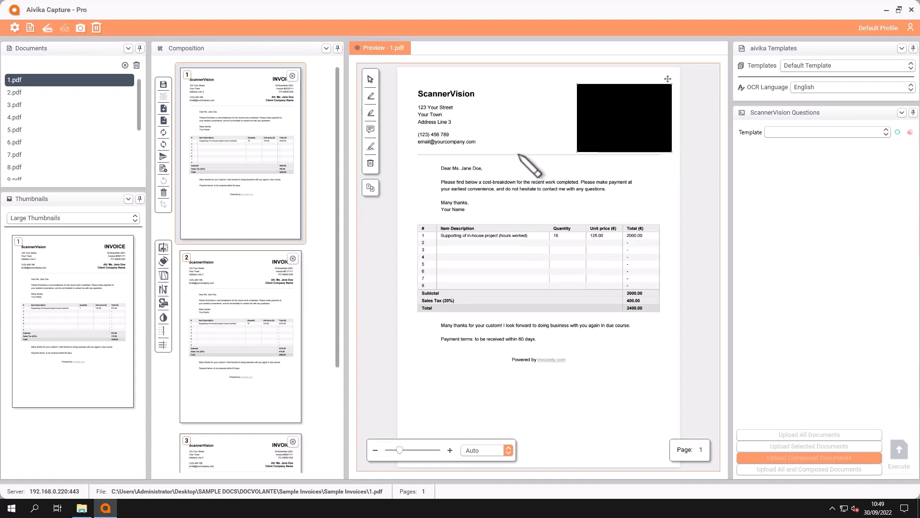
left_click(371, 112)
left_click_drag(410, 82, 481, 98)
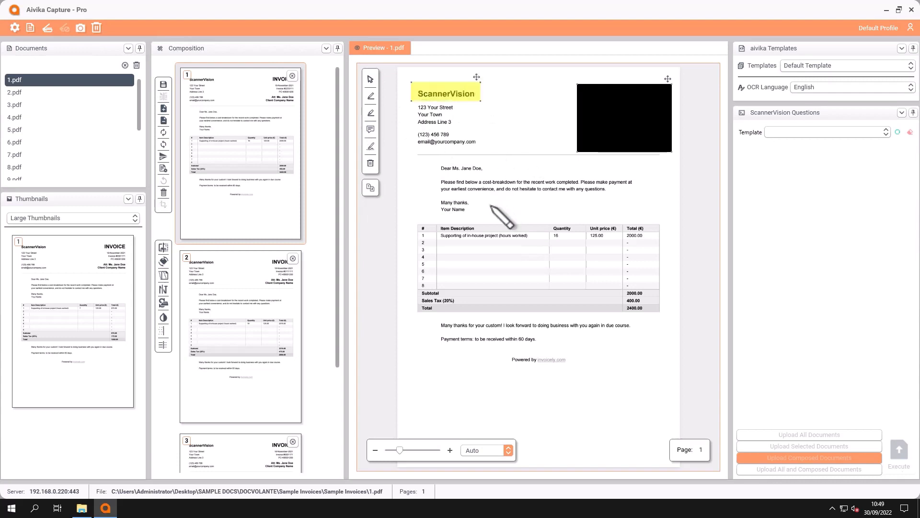
Add a text note reading "Hello" beneath the invoice's closing text, on the right half of the page.
left_click(370, 130)
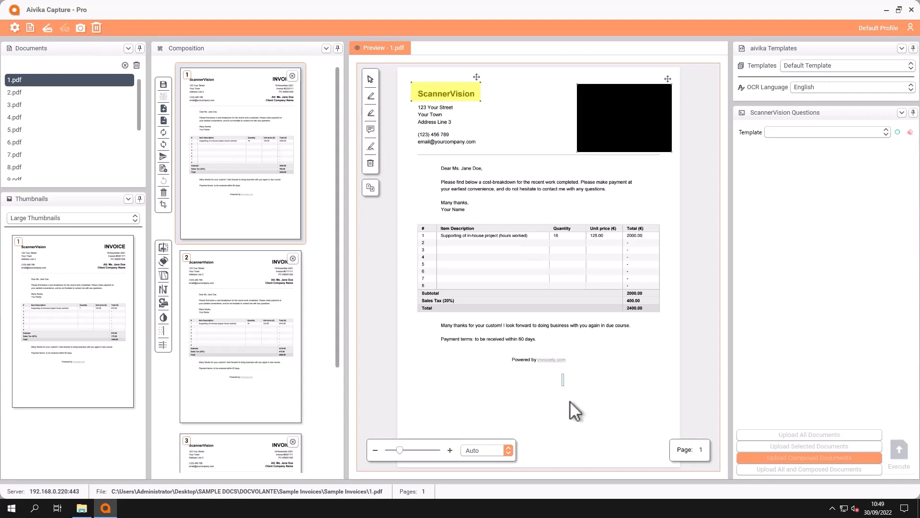
left_click_drag(562, 373, 655, 409)
type("Hello")
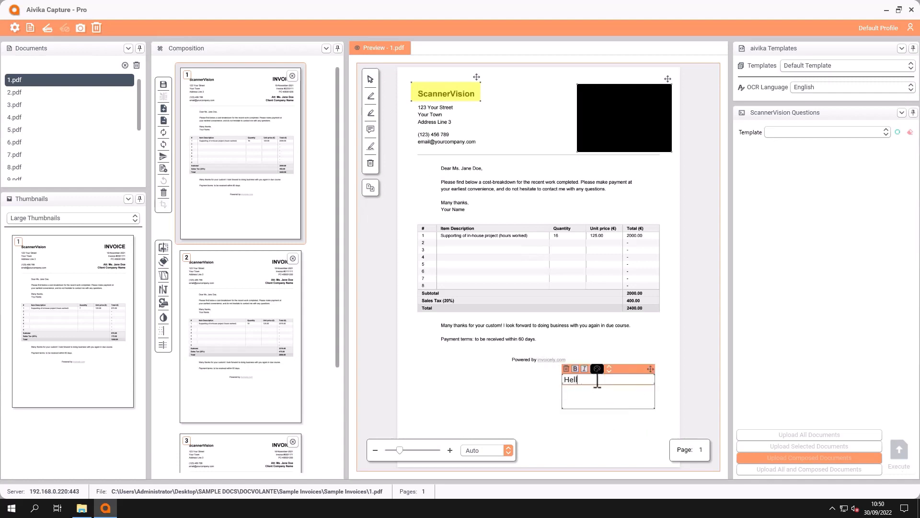
left_click(481, 417)
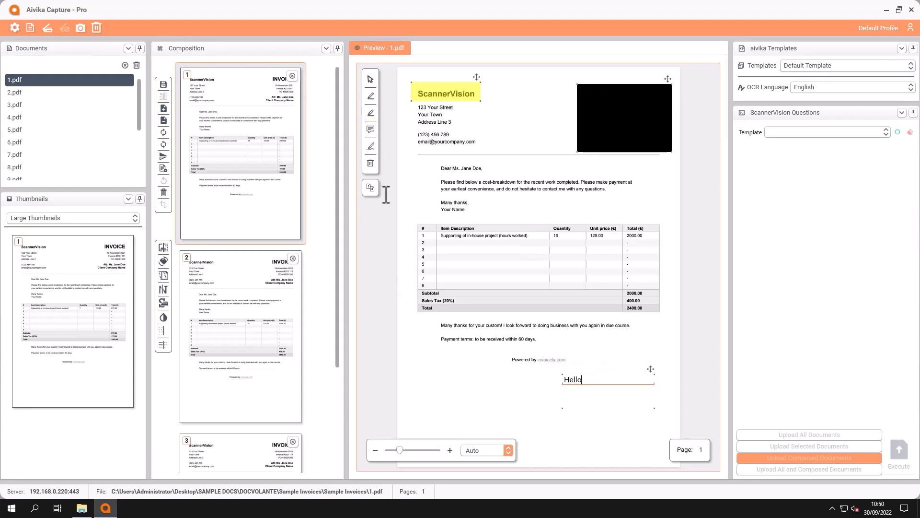
Place the saved handwritten signature on the invoice page, to the left of the "Hello" note.
left_click(372, 147)
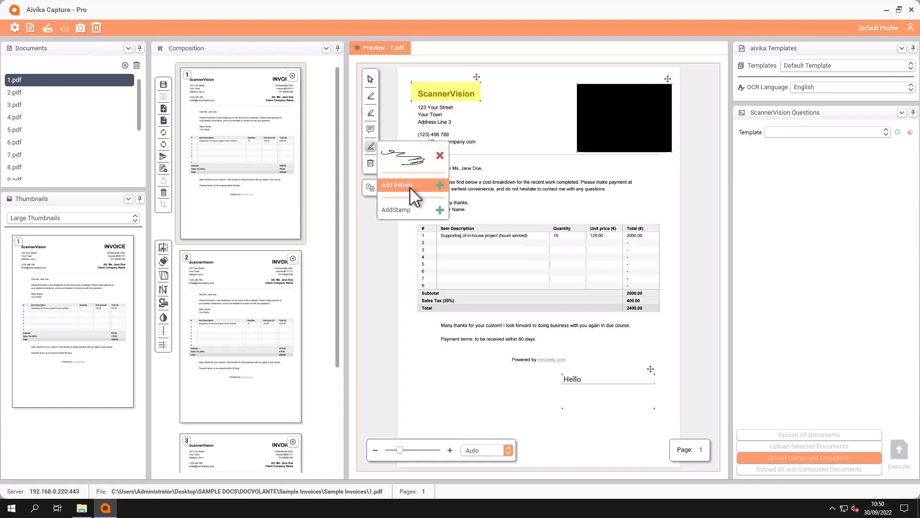
left_click(406, 156)
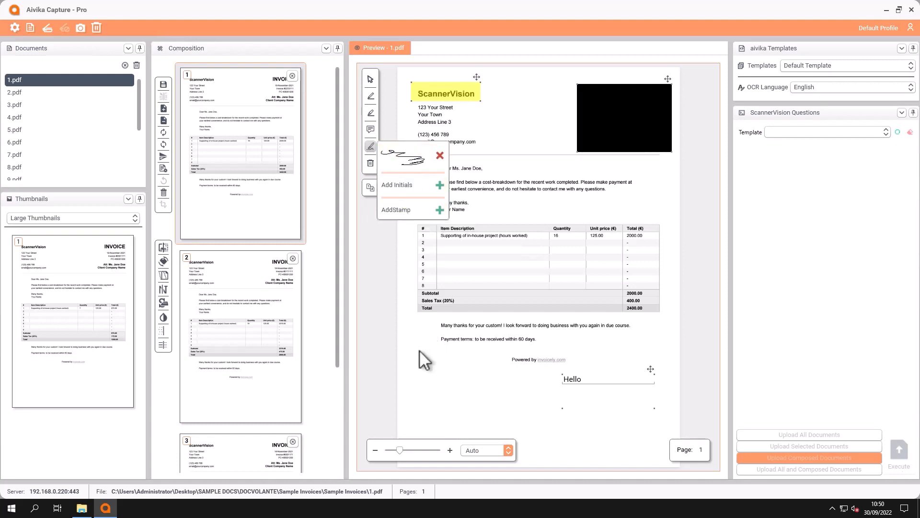
left_click(460, 375)
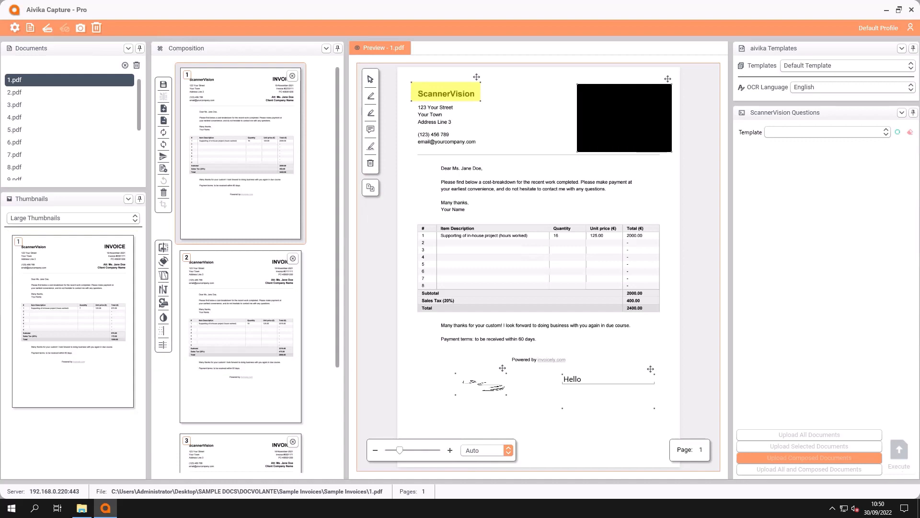
Enter the PO number, mark an OCR zone around the letter's salutation line and read its text into the Invoice Number field.
left_click(370, 187)
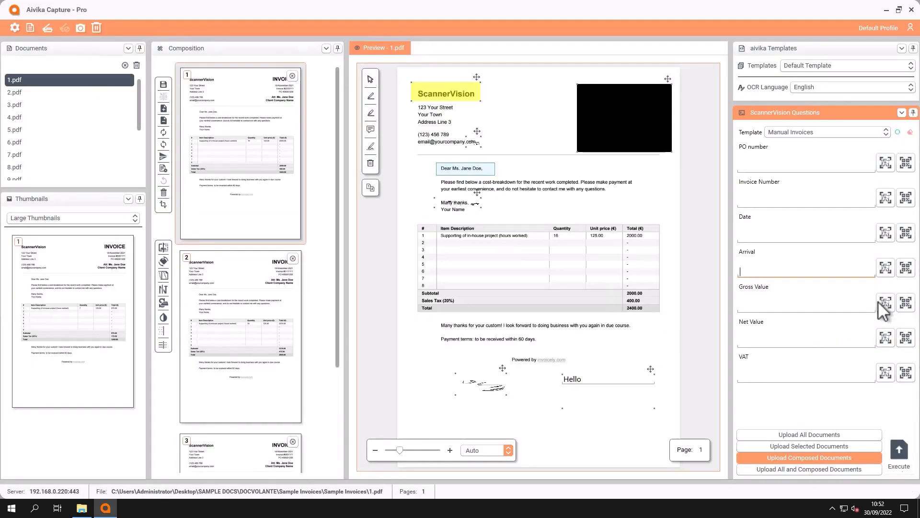
left_click(782, 163)
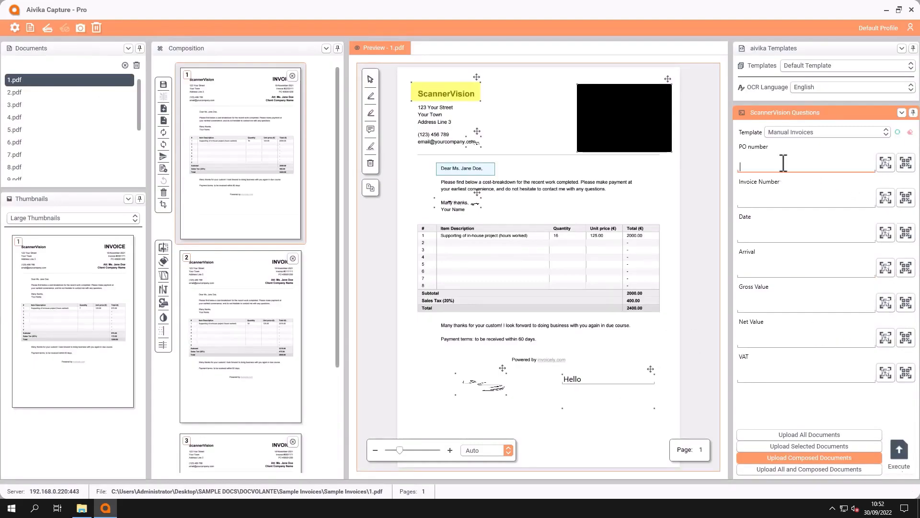
type("1234")
left_click_drag(430, 162, 499, 176)
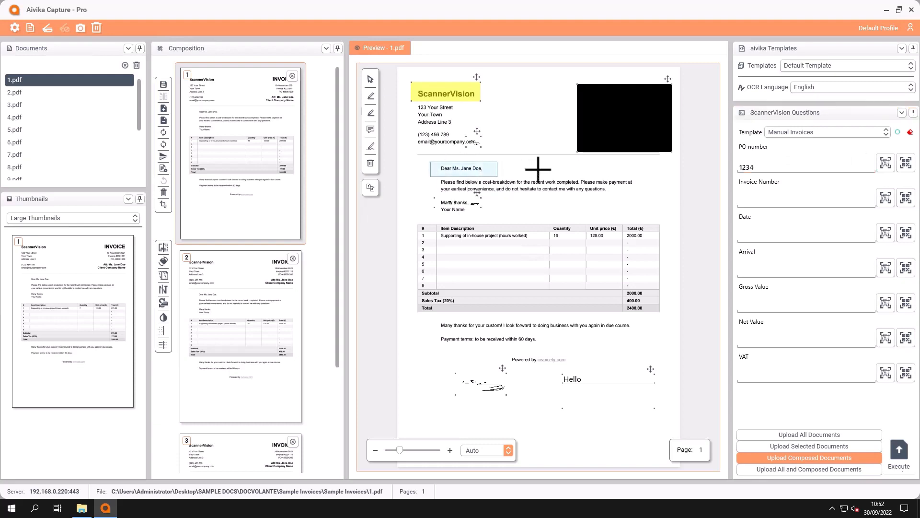
left_click(885, 197)
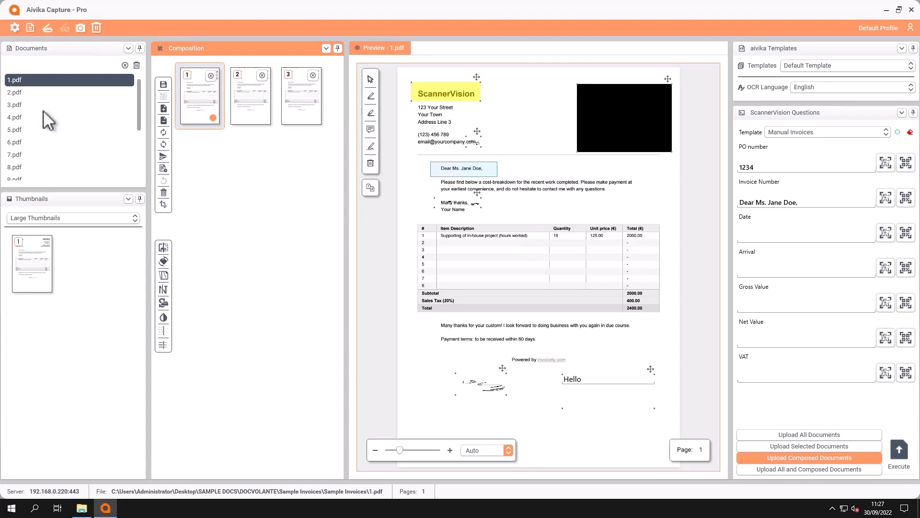
Save the document 1.pdf as a Word file (DOCX) named Test1 on the Desktop.
right_click(57, 79)
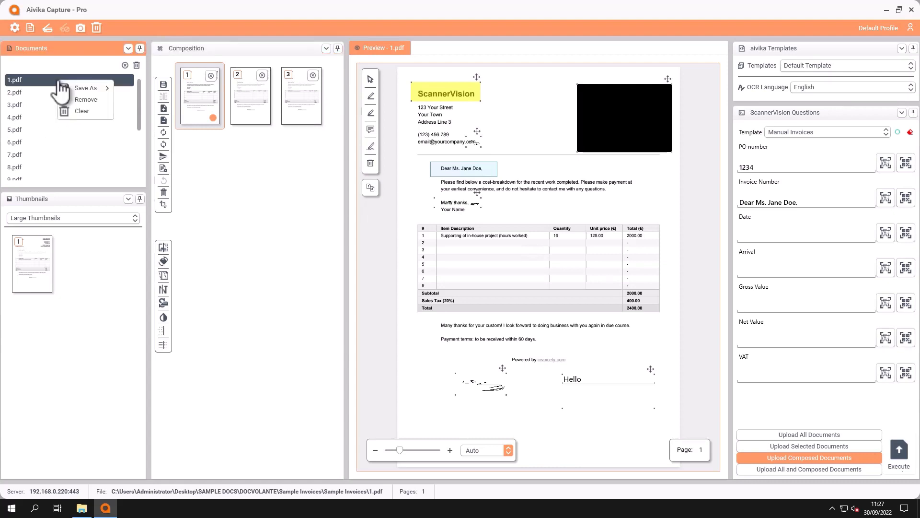
mouse_move(88, 86)
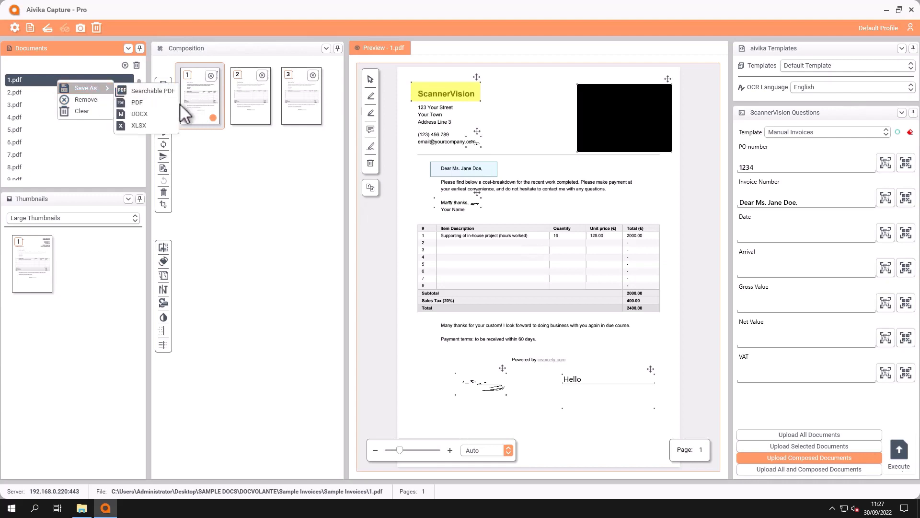
left_click(149, 113)
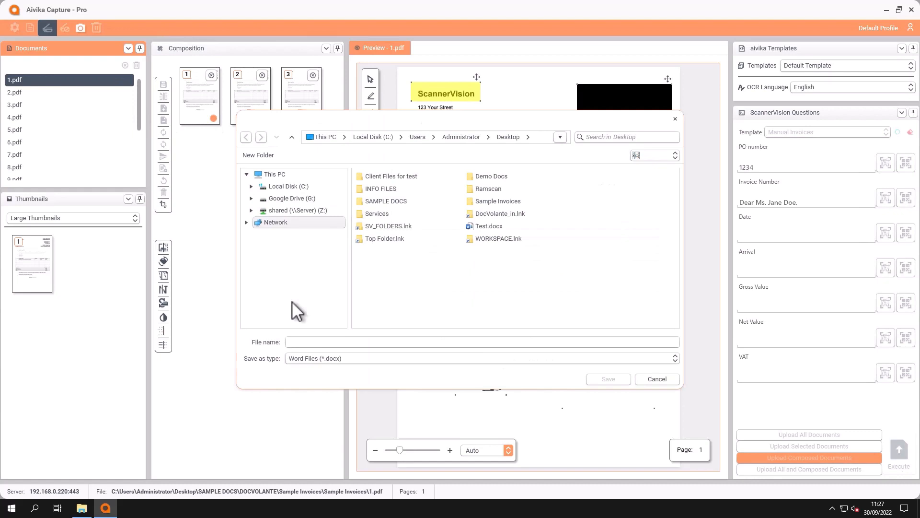
left_click(311, 343)
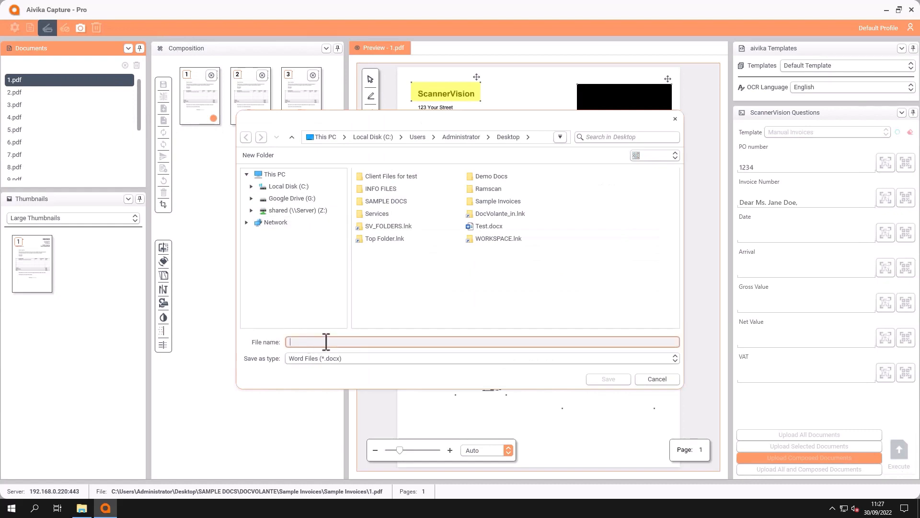
type("Test1")
left_click(610, 379)
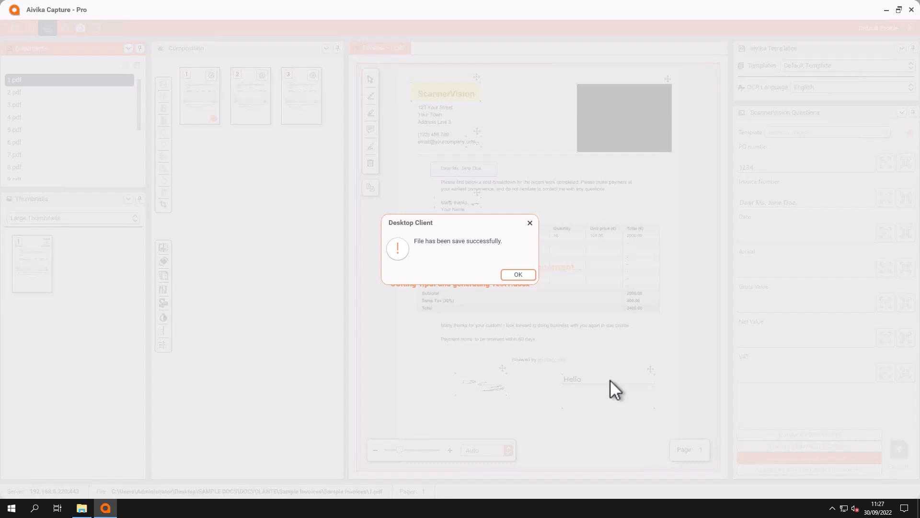
left_click(529, 277)
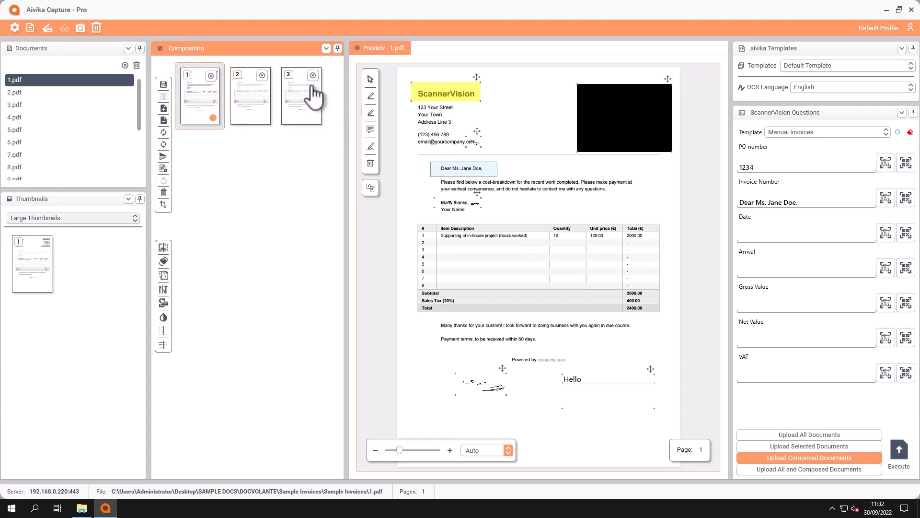
Save the three-page composition as a searchable PDF named Test4 on the Desktop.
left_click(163, 86)
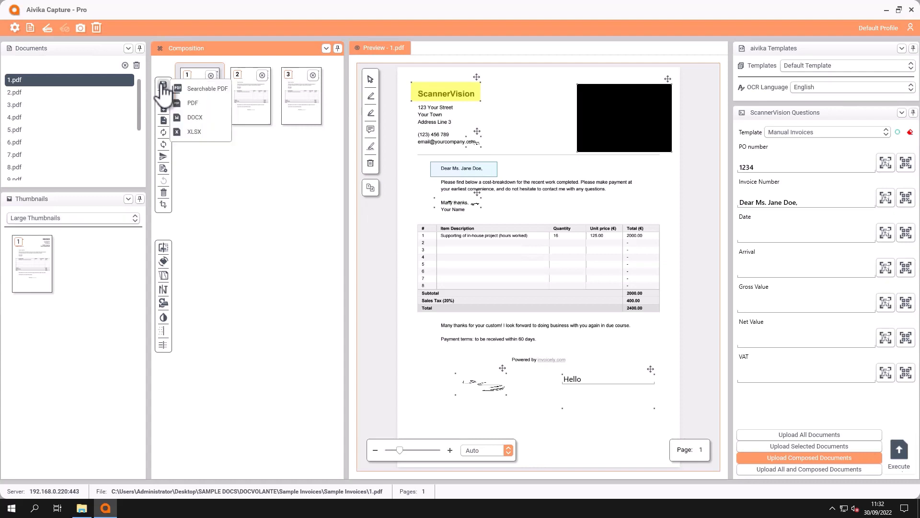
left_click(212, 89)
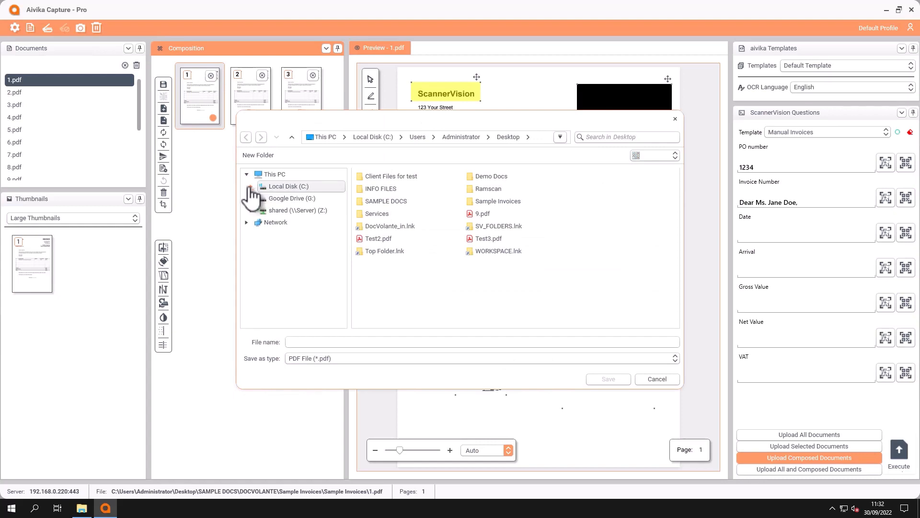
left_click(340, 341)
type("Test4")
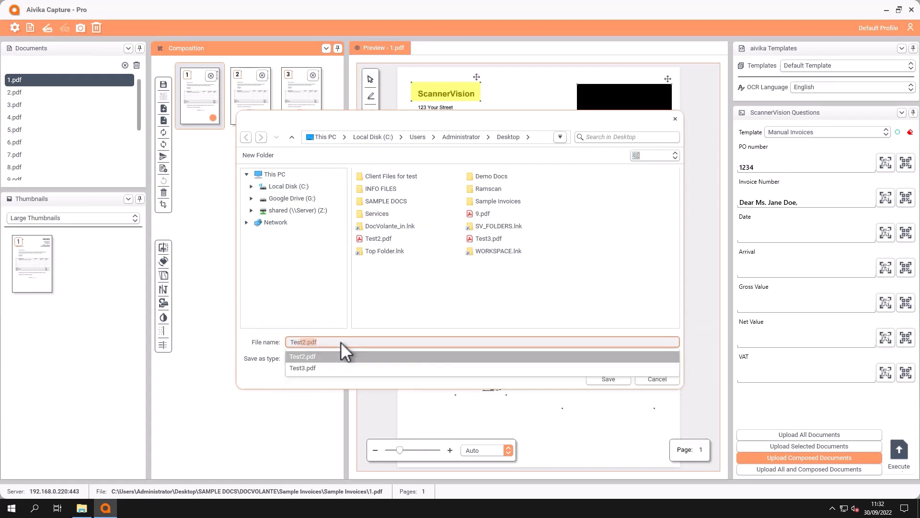
left_click(609, 379)
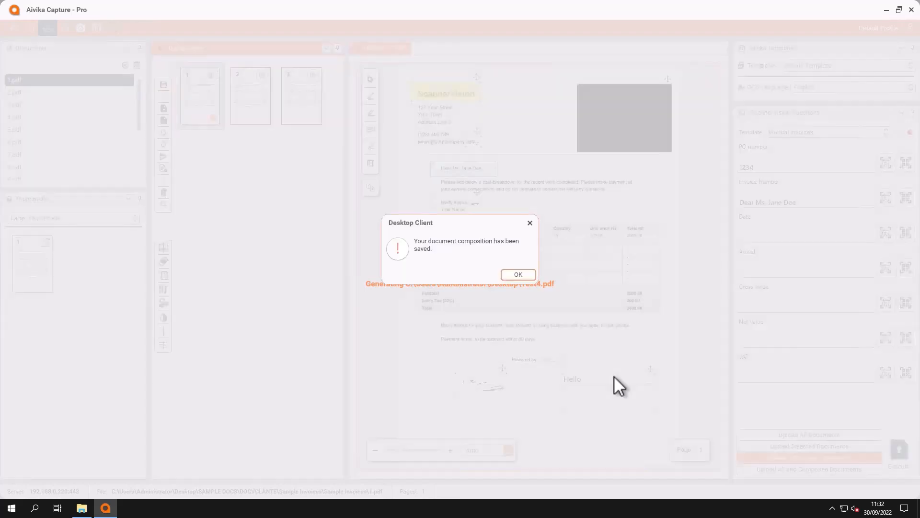
left_click(534, 274)
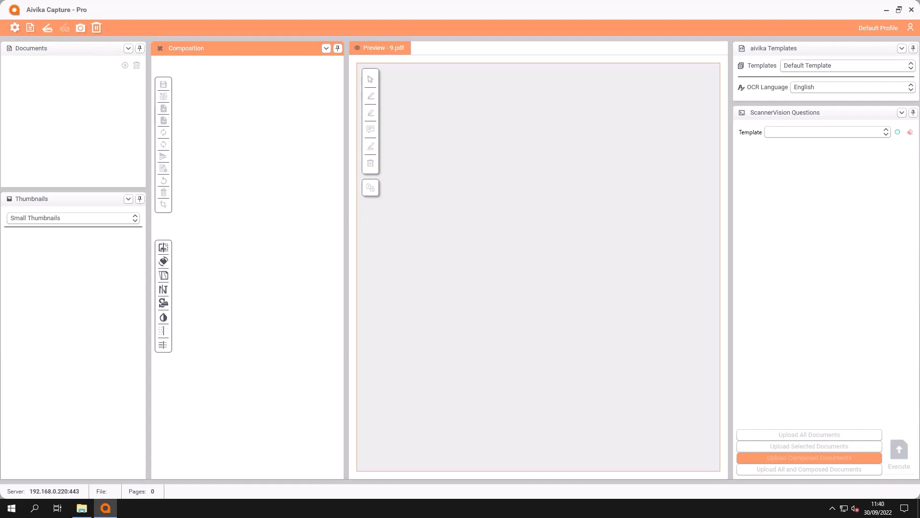
Import 9.pdf from the Desktop into the empty document list.
left_click(30, 28)
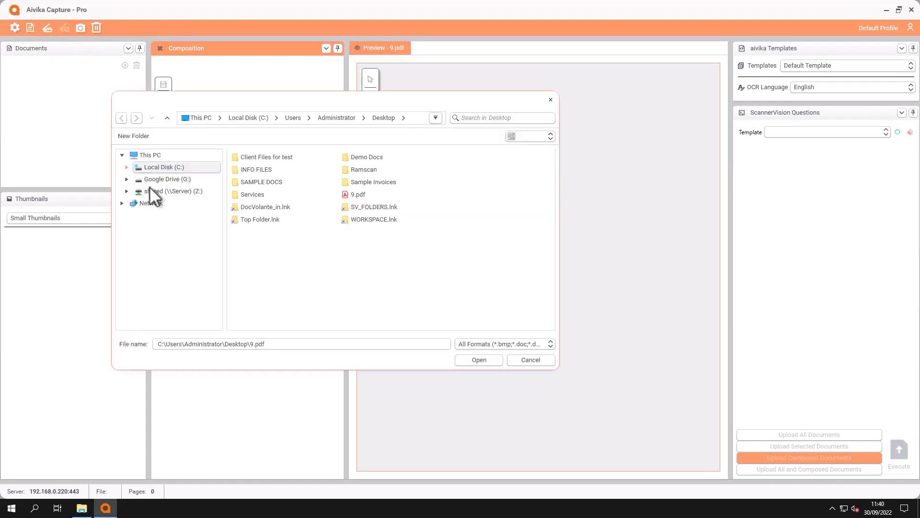
left_click(360, 193)
left_click(488, 361)
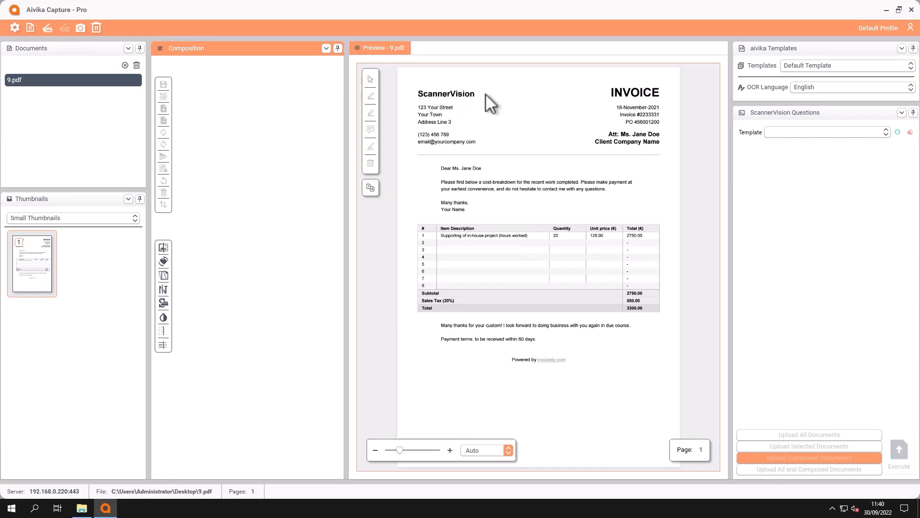
Apply the Redaction template to 9.pdf and compare the original page with the processed result.
left_click(856, 68)
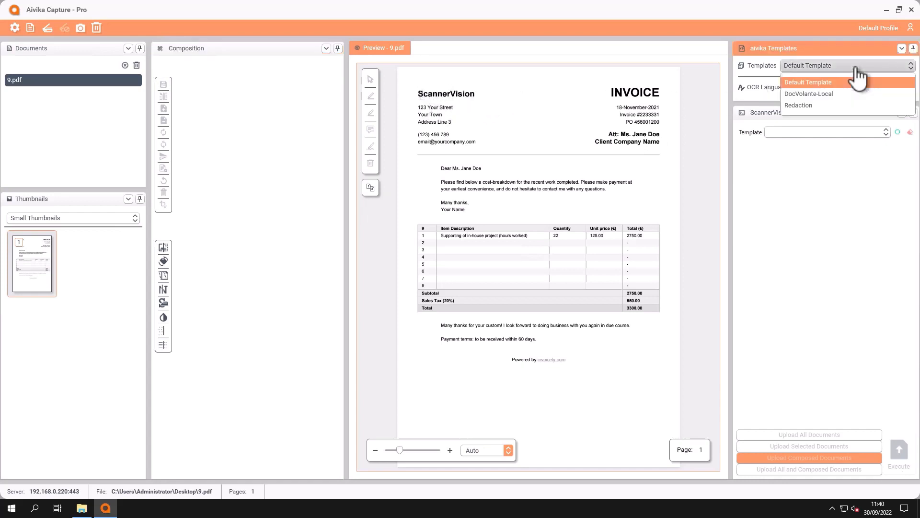
left_click(801, 105)
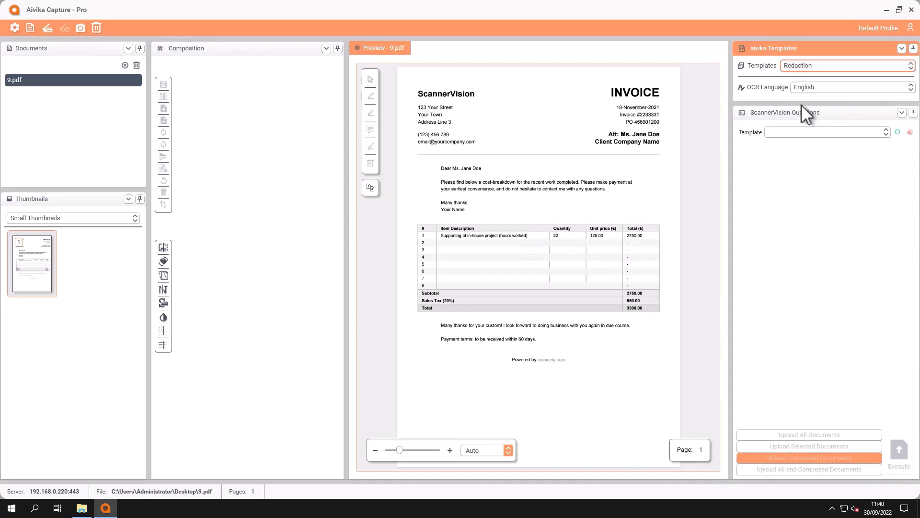
left_click(370, 193)
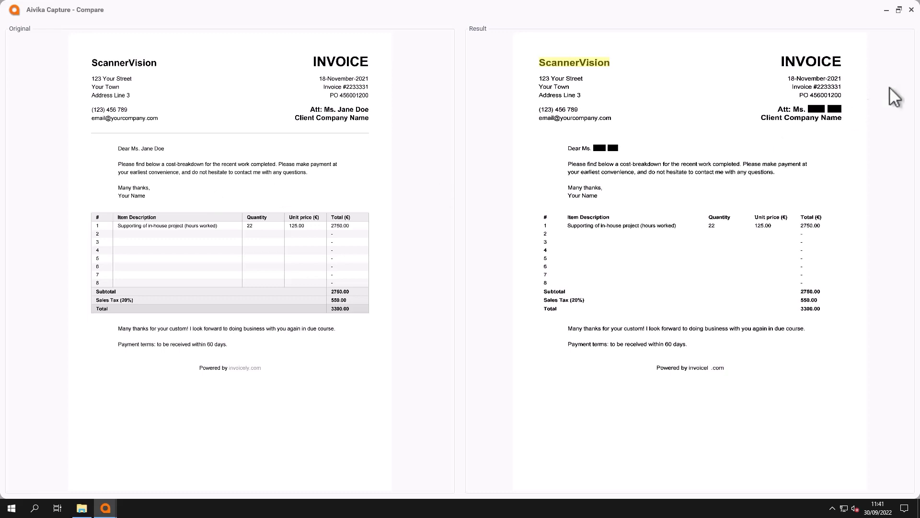
left_click(911, 10)
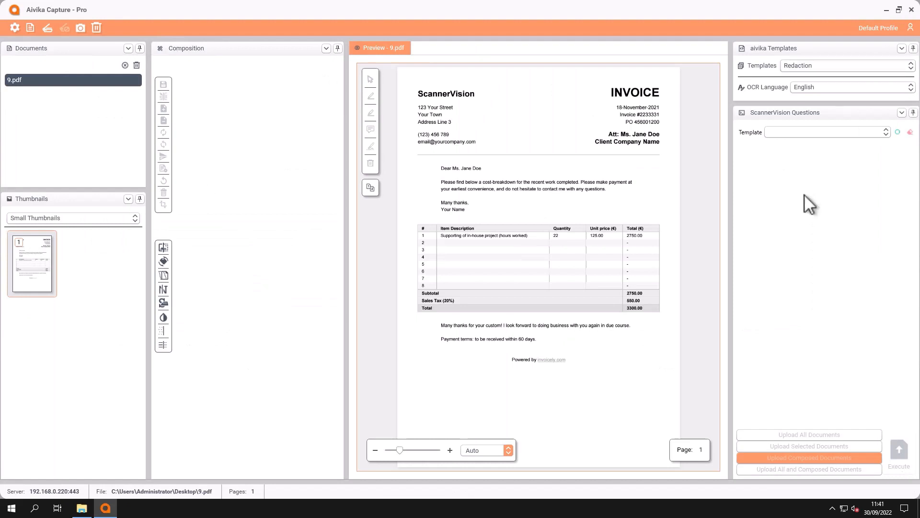